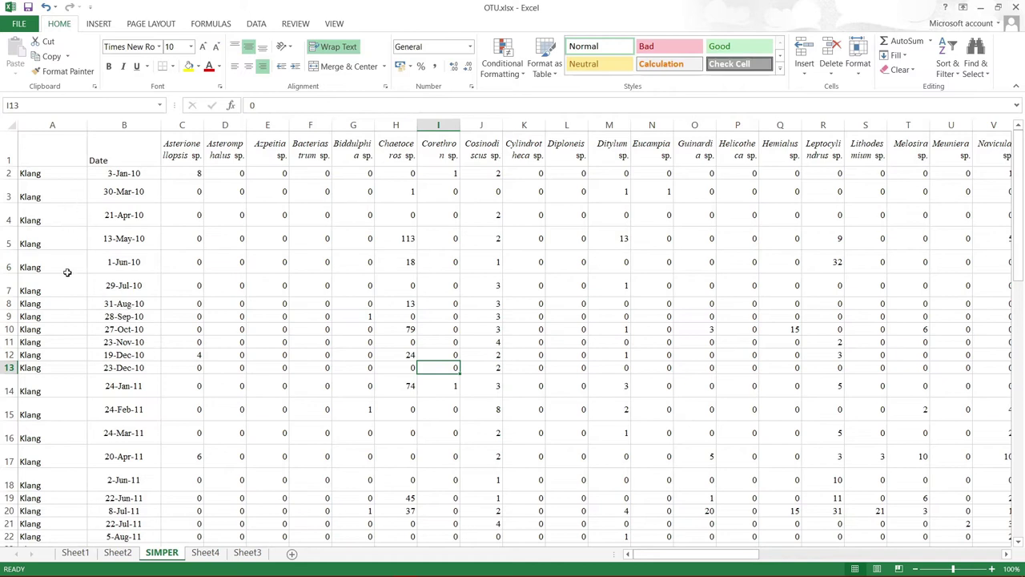
# Select the entire phytoplankton worksheet in Excel for copying
pyautogui.scroll(-5, 67, 272)
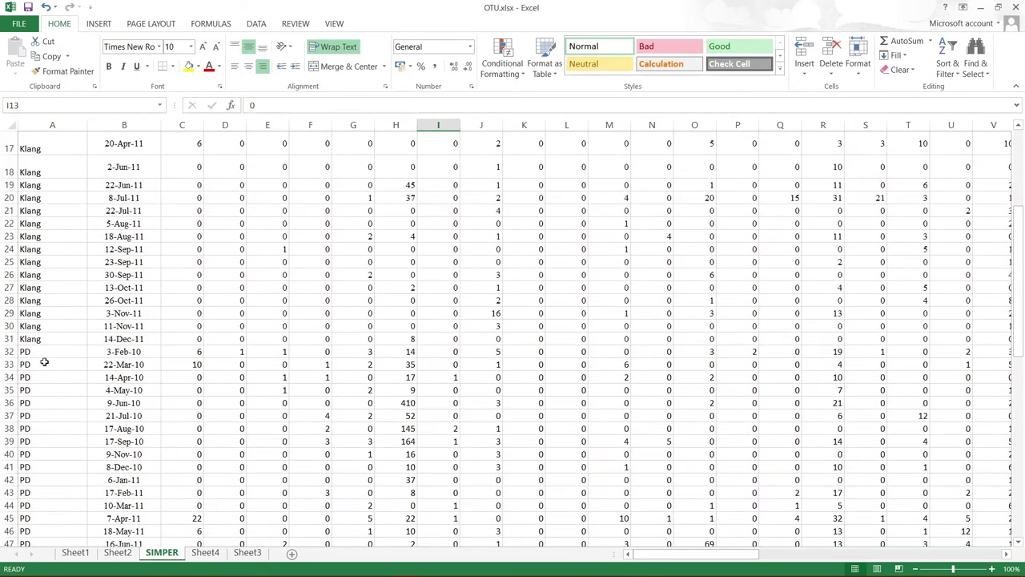
pyautogui.scroll(5, 134, 447)
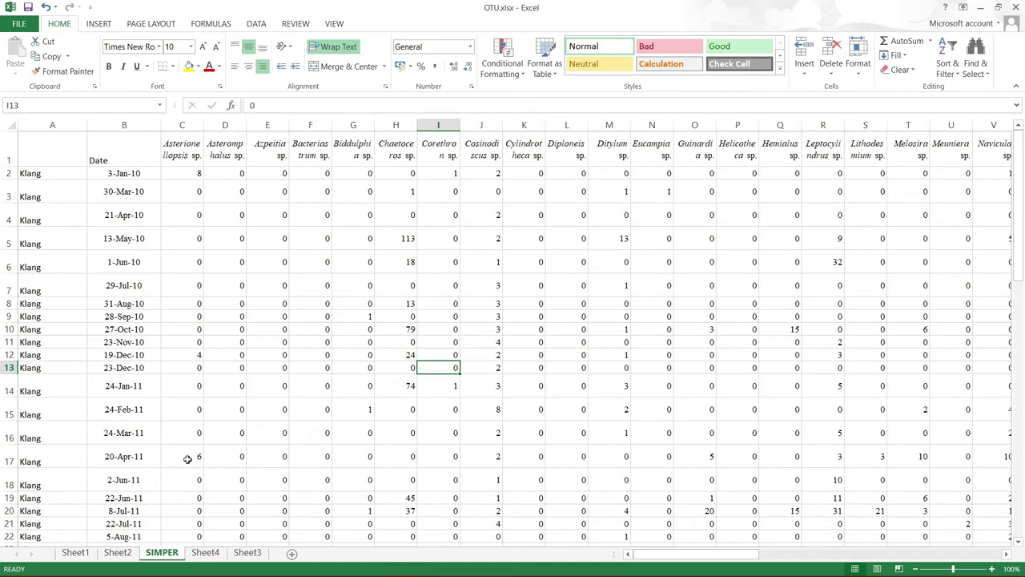
pyautogui.scroll(-3, 188, 455)
pyautogui.scroll(3, 280, 440)
pyautogui.hotkey('ctrl', 'a')
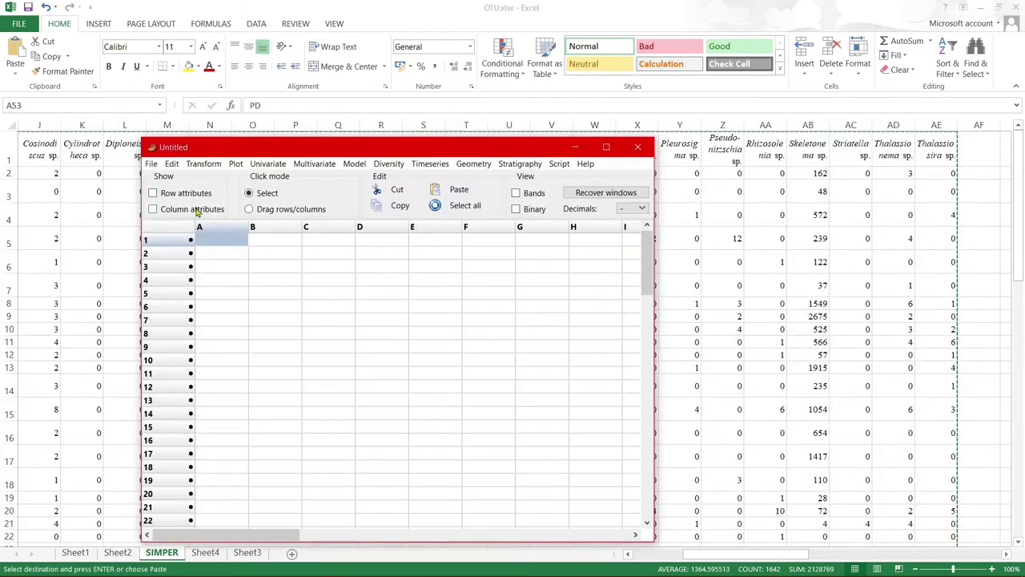
# Show row and column attributes in PAST and paste the counts at the Symbol/Name cell
pyautogui.click(197, 209)
pyautogui.click(192, 193)
pyautogui.moveTo(200, 150); pyautogui.dragTo(143, 37)
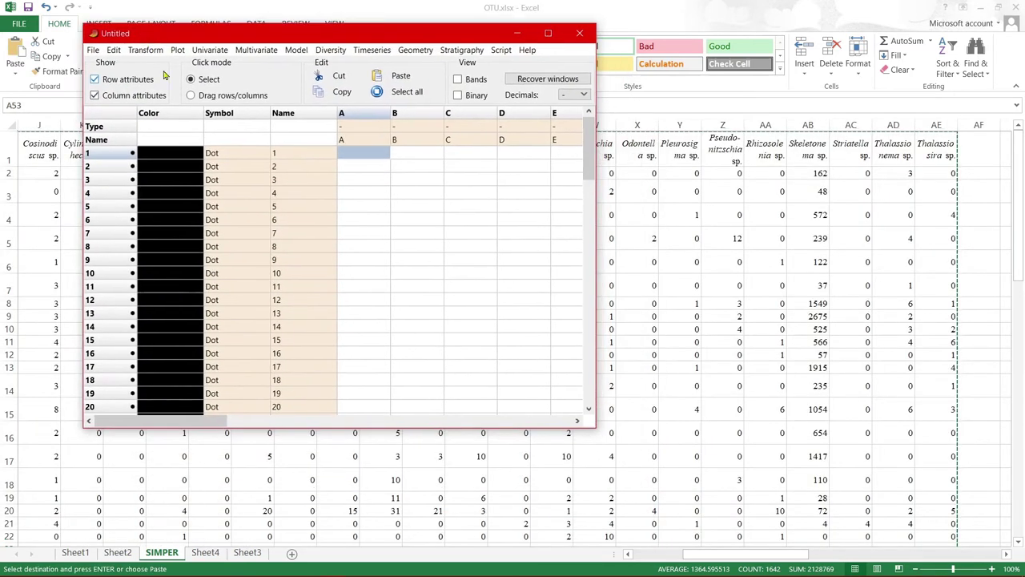
pyautogui.moveTo(601, 282); pyautogui.dragTo(803, 288)
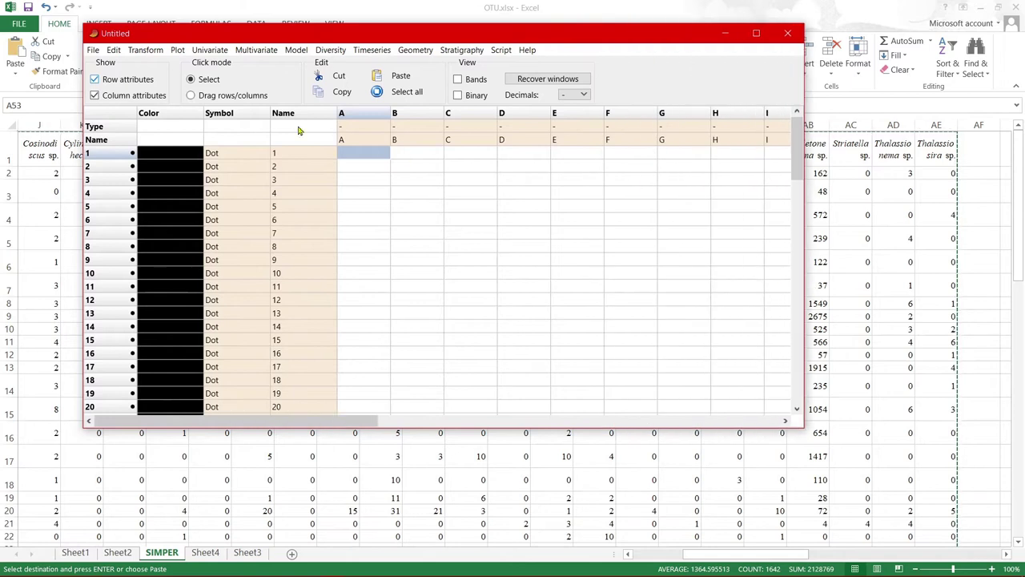
pyautogui.click(247, 143)
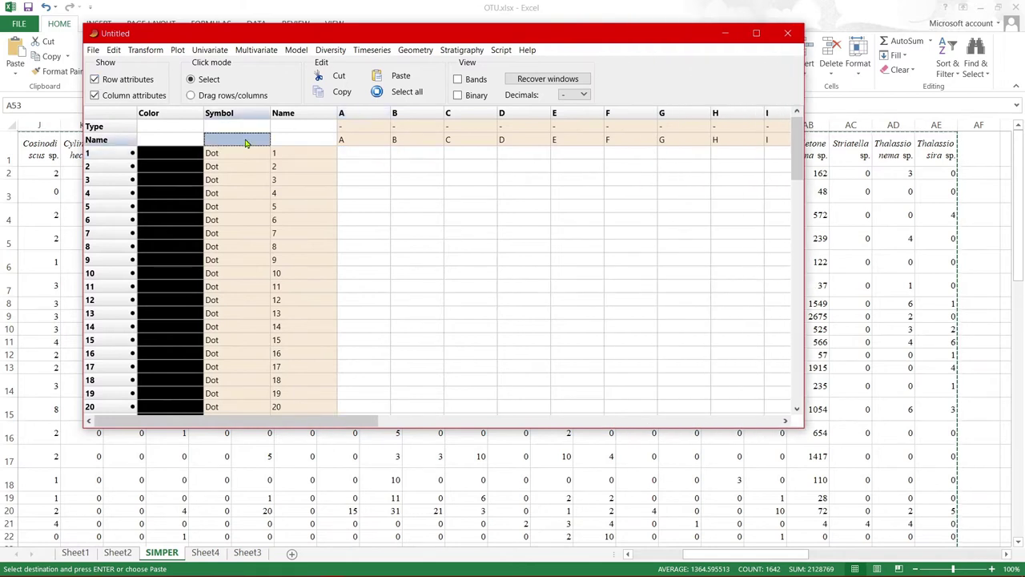
pyautogui.hotkey('ctrl', 'v')
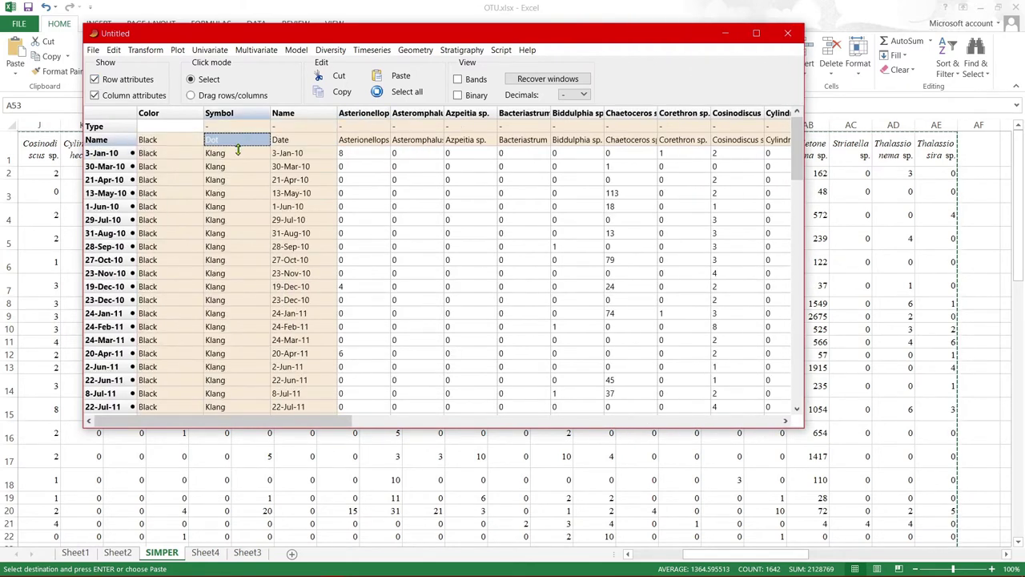
# Toggle the row and column attribute displays off and back on
pyautogui.click(136, 96)
pyautogui.click(134, 81)
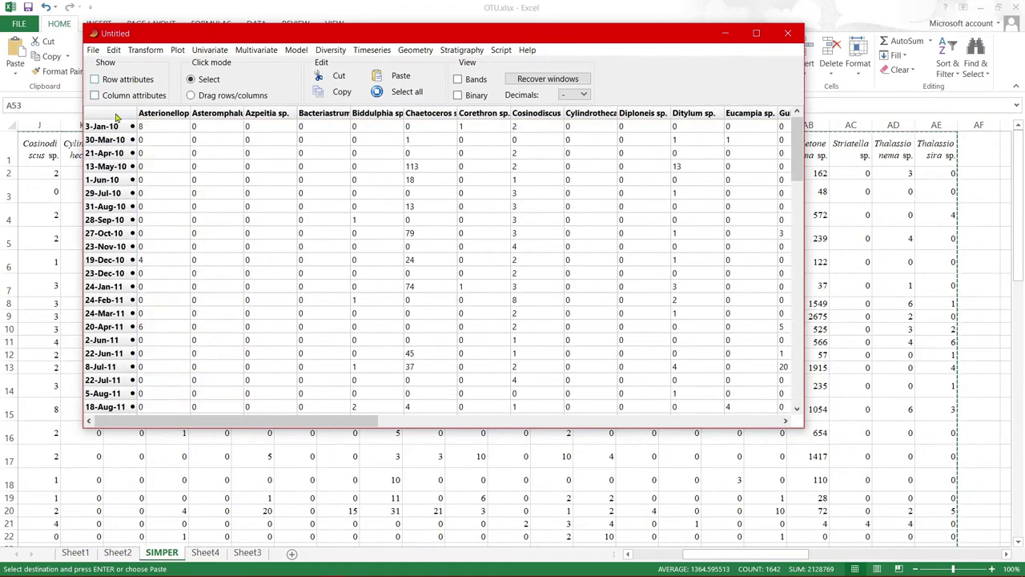
pyautogui.click(130, 97)
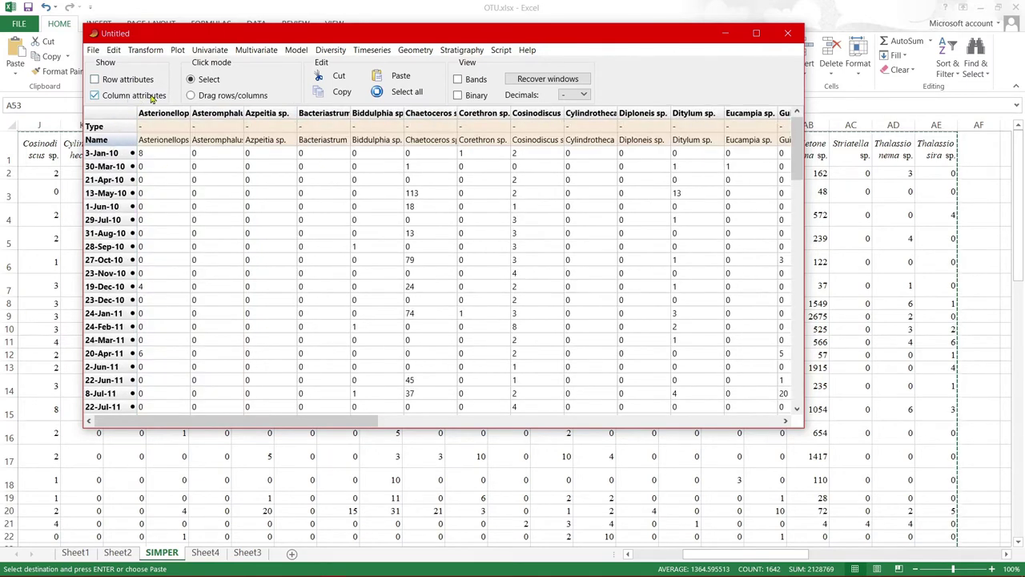
pyautogui.click(129, 98)
pyautogui.click(130, 81)
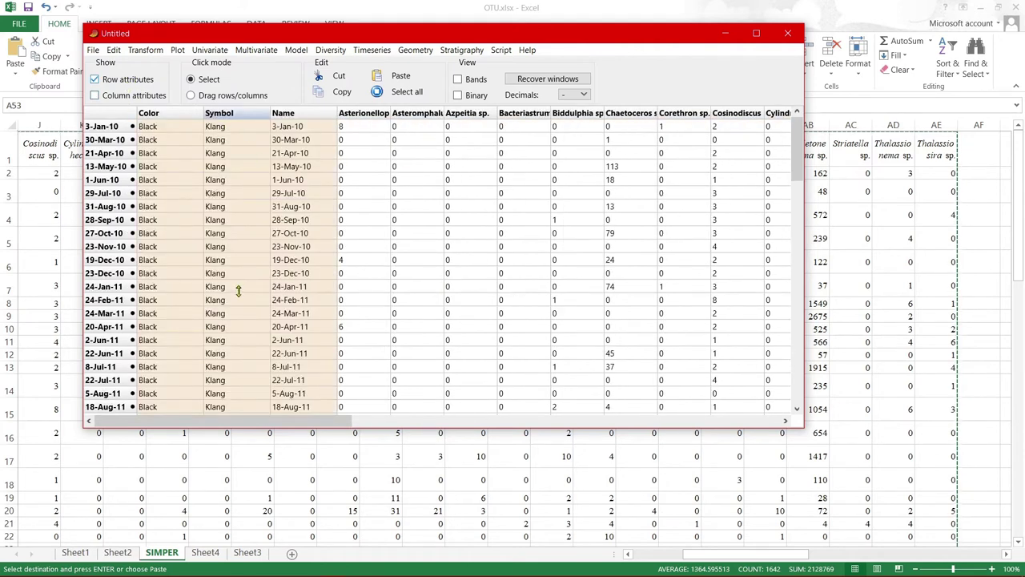
# Check the Klang rows from 3-Jan-10 to 14-Dec-11, then select the whole table
pyautogui.scroll(-6, 237, 291)
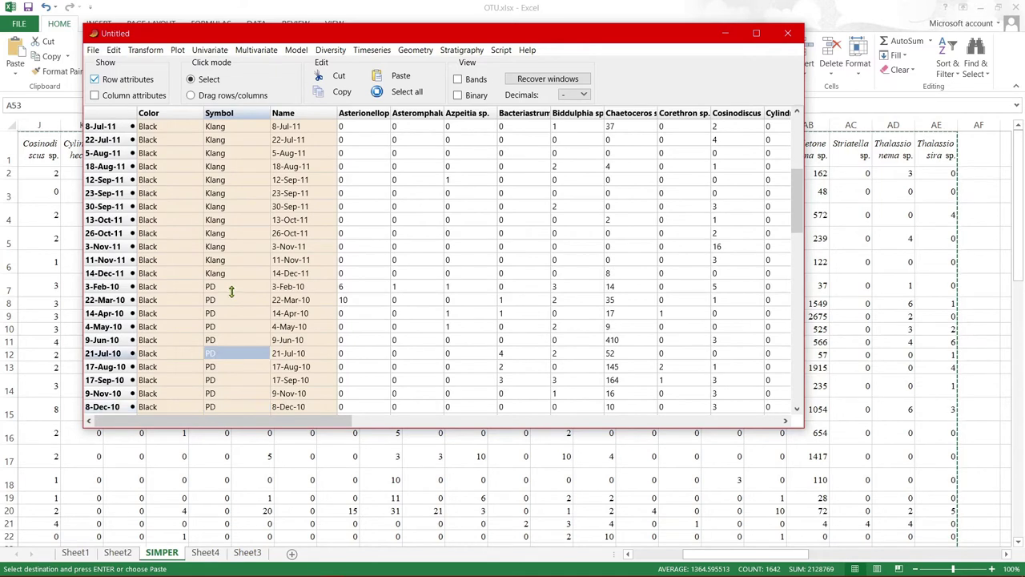
pyautogui.click(116, 298)
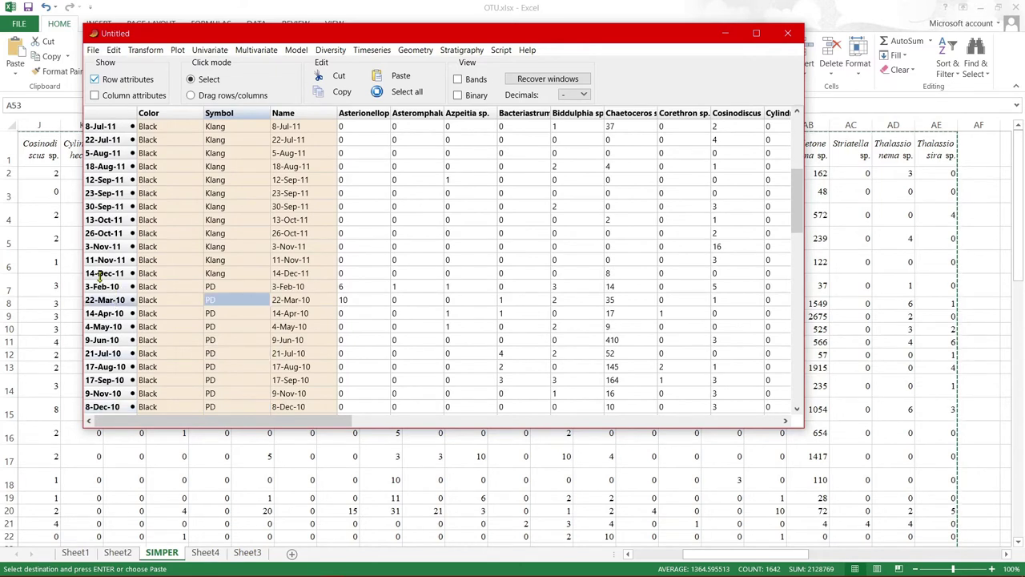
pyautogui.click(100, 274)
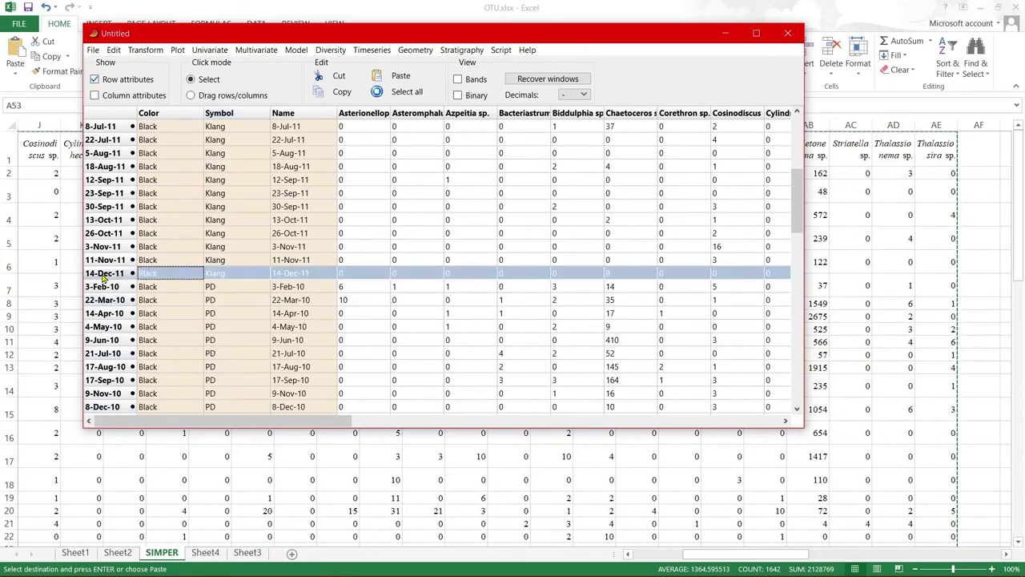
pyautogui.press('Up')
pyautogui.press('Up')
pyautogui.press('Up')
pyautogui.press('Up')
pyautogui.press('Up')
pyautogui.press('Up')
pyautogui.press('Up')
pyautogui.press('Up')
pyautogui.press('Up')
pyautogui.press('Up')
pyautogui.press('Up')
pyautogui.press('Up')
pyautogui.press('Up')
pyautogui.press('Up')
pyautogui.press('Up')
pyautogui.press('Up')
pyautogui.press('Up')
pyautogui.press('Up')
pyautogui.press('Up')
pyautogui.press('Up')
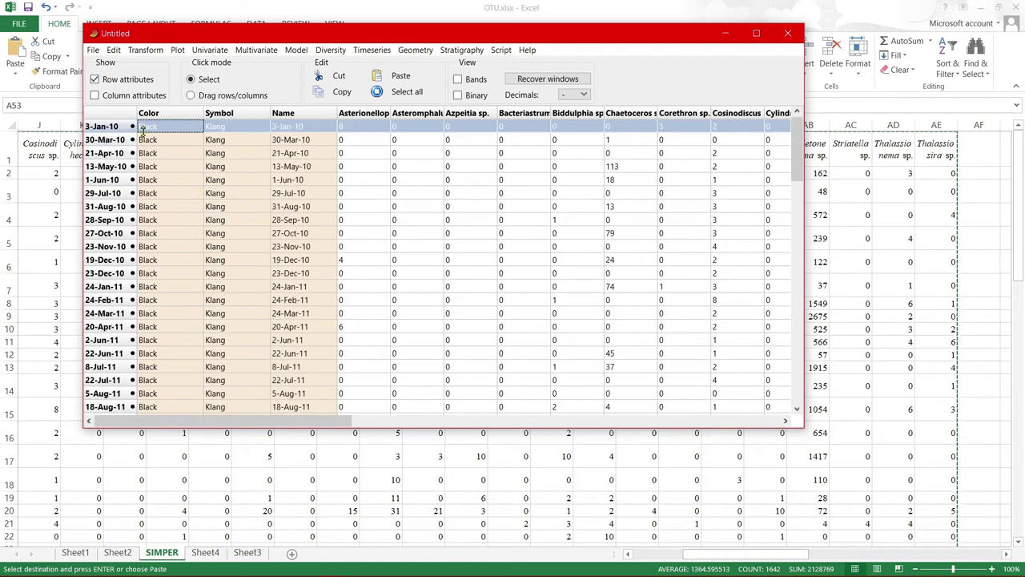
pyautogui.moveTo(97, 154); pyautogui.dragTo(101, 143)
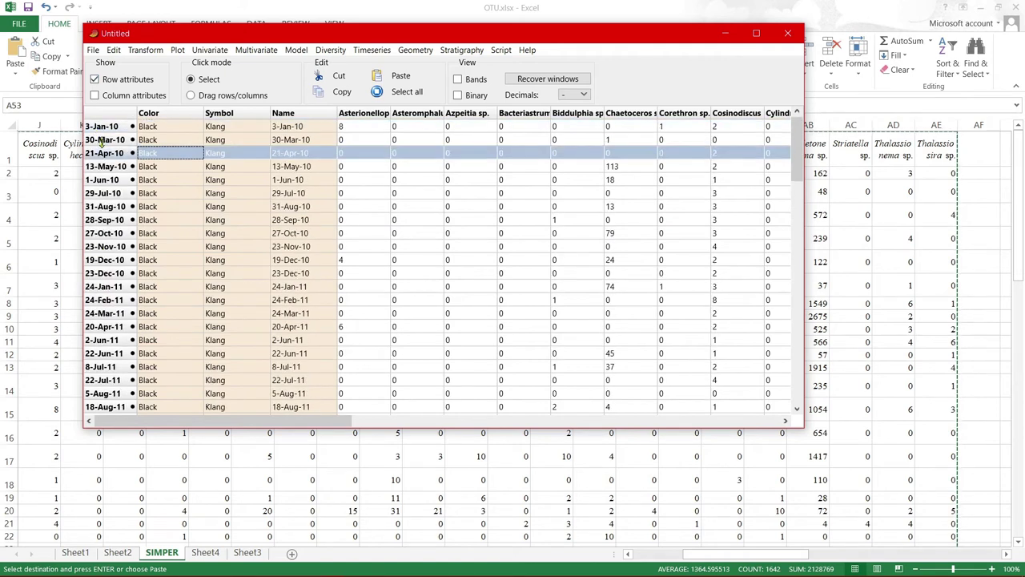
pyautogui.click(102, 128)
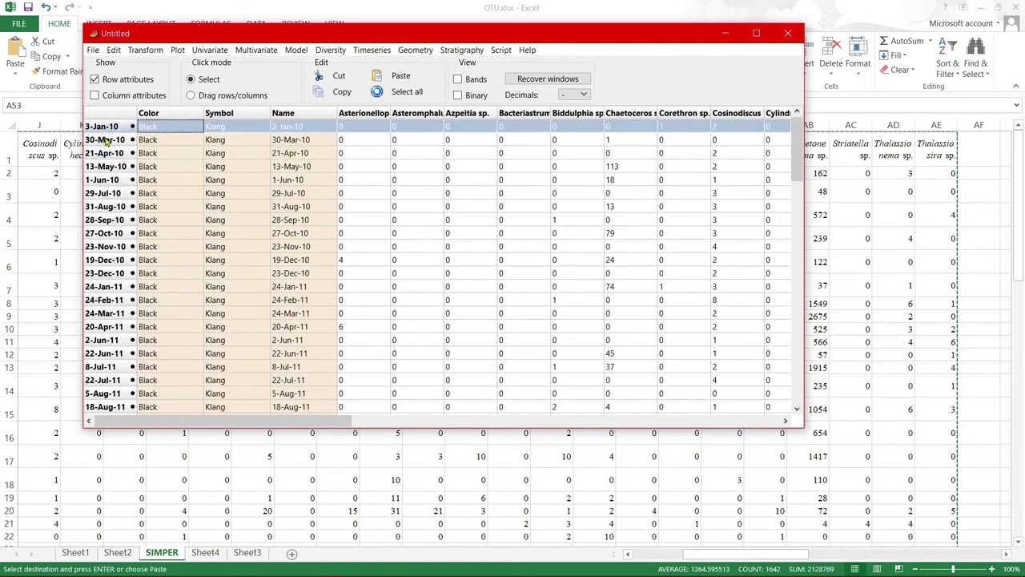
pyautogui.hotkey('ctrl', 'a')
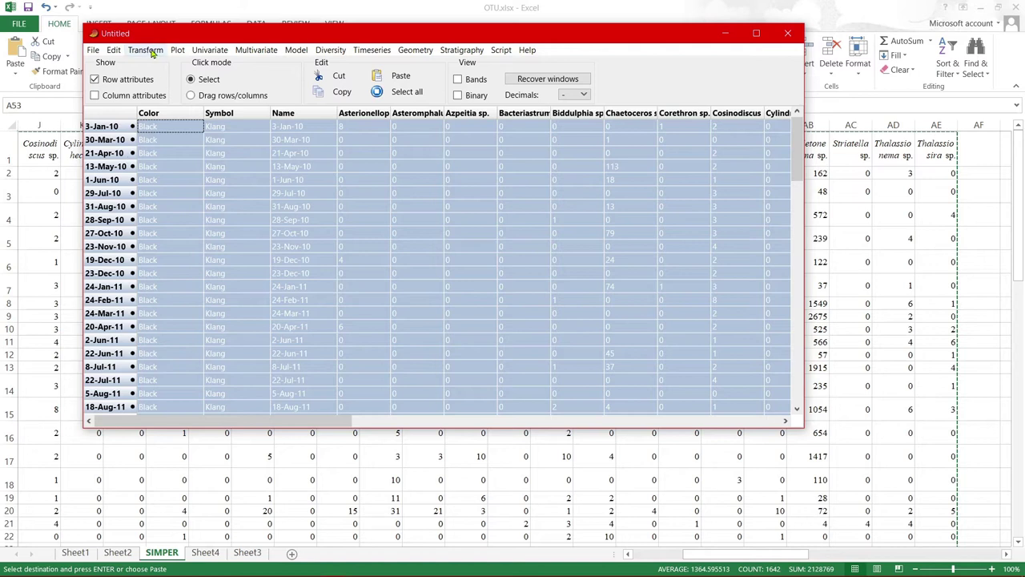
pyautogui.click(112, 51)
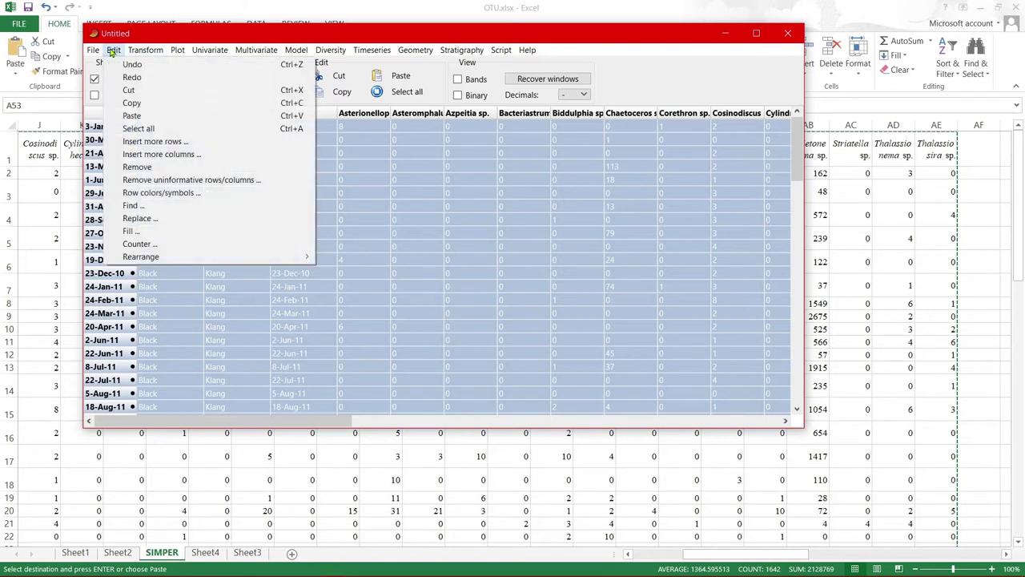
# Set the All group's row colour to Crimson with the Dot symbol in Row colors/symbols
pyautogui.click(150, 193)
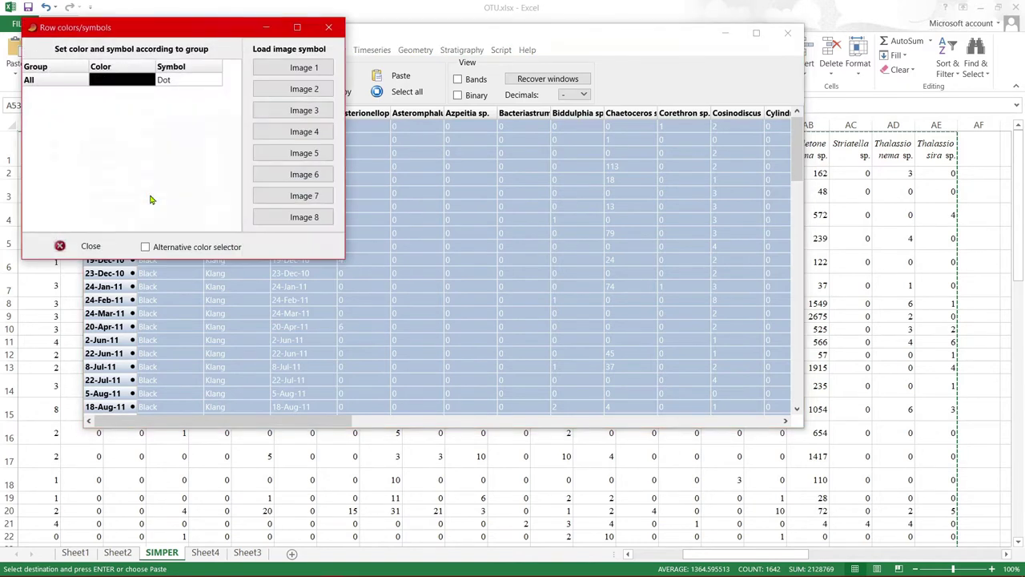
pyautogui.click(126, 85)
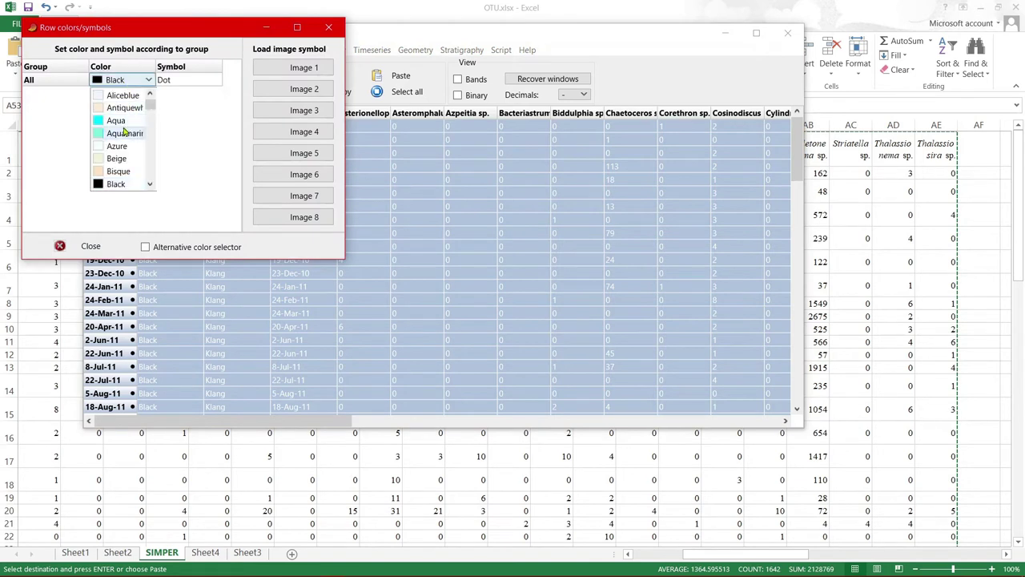
pyautogui.moveTo(152, 105)
pyautogui.mouseDown()
pyautogui.moveTo(154, 119)
pyautogui.moveTo(152, 110)
pyautogui.mouseUp()
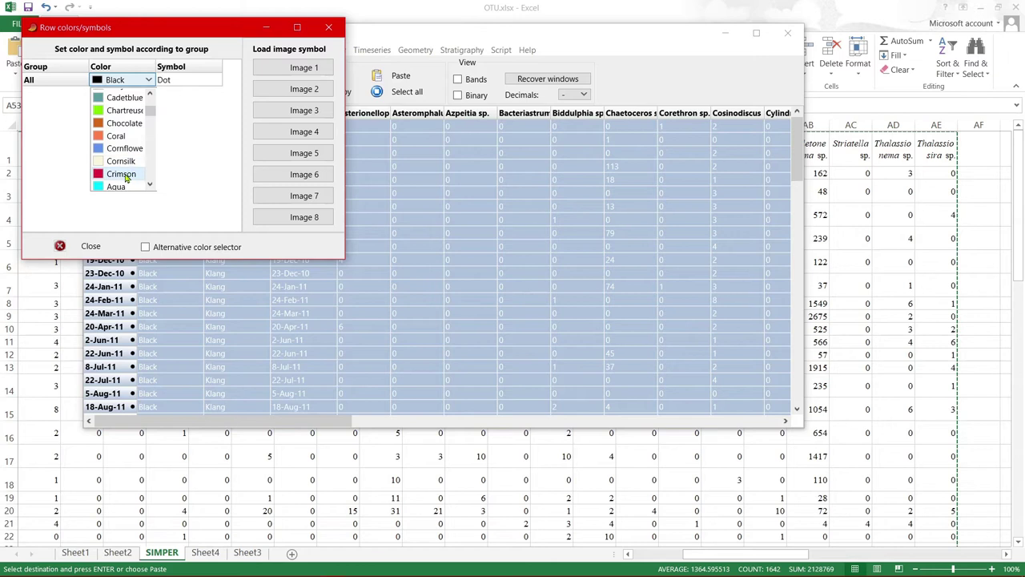
pyautogui.click(125, 177)
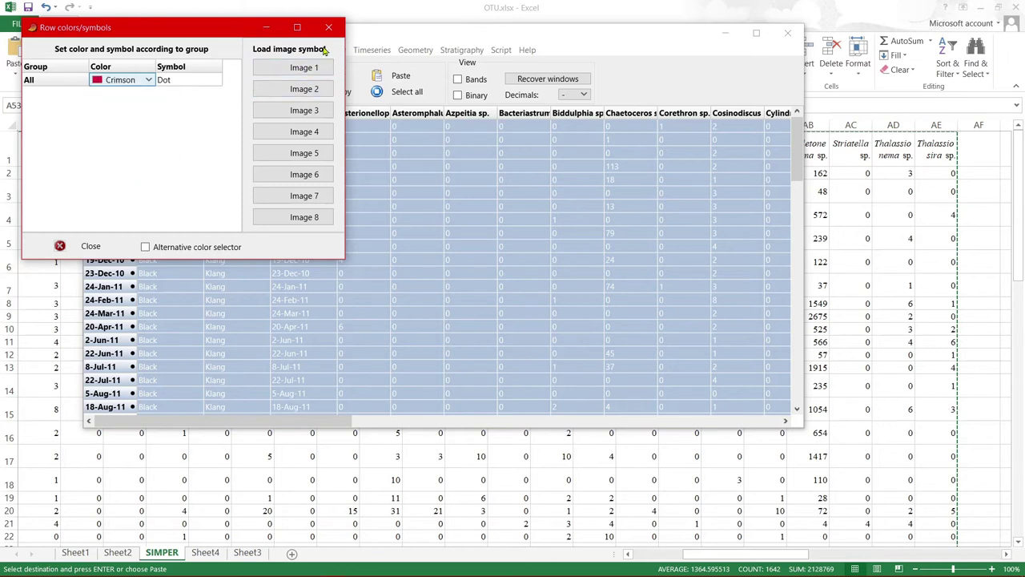
pyautogui.click(91, 246)
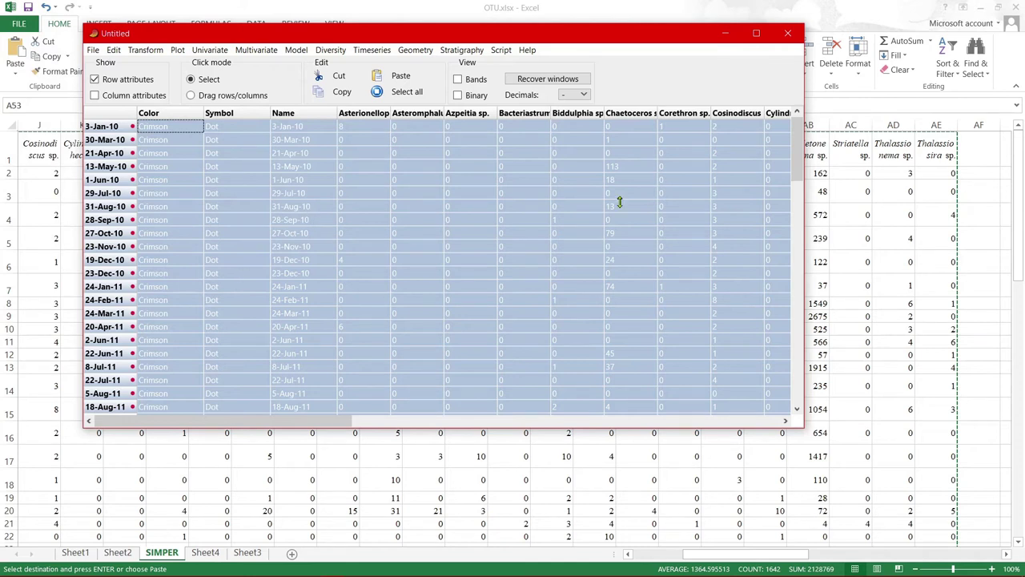
# Paste the sample rows and run Multivariate > Clustering > Classical on them
pyautogui.moveTo(792, 168); pyautogui.dragTo(785, 264)
pyautogui.hotkey('ctrl', 'v')
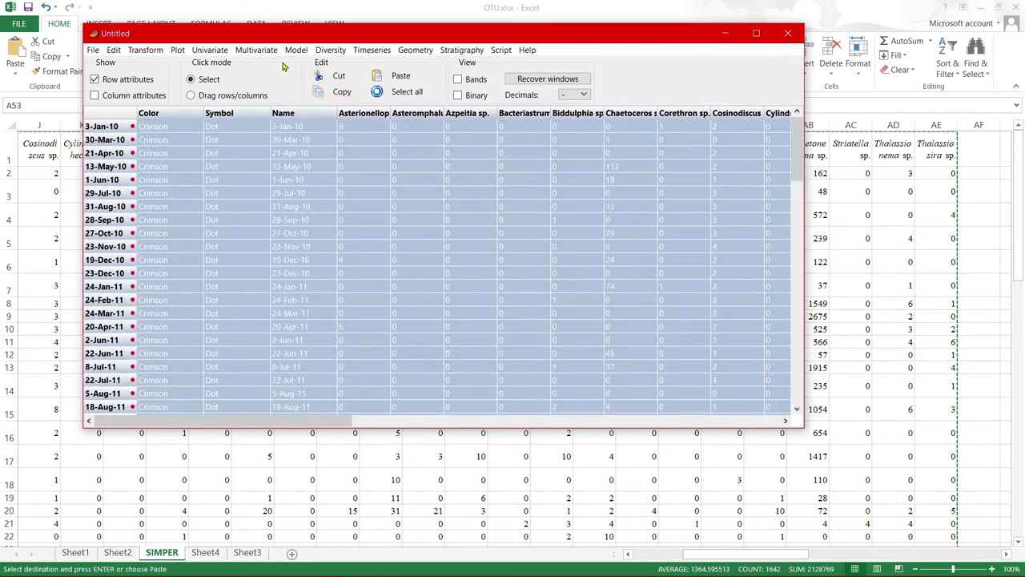
pyautogui.click(256, 49)
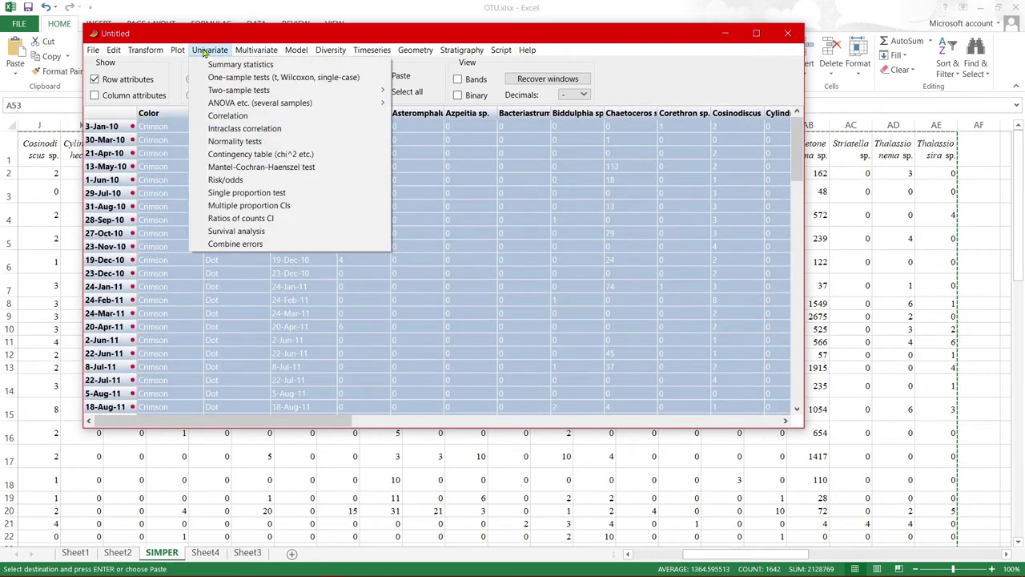
pyautogui.moveTo(267, 77)
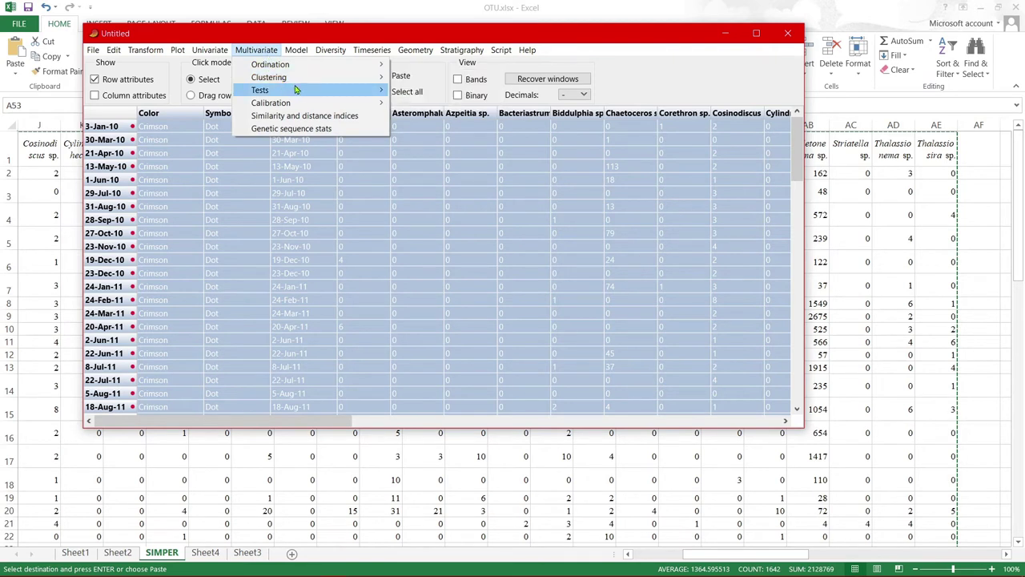
pyautogui.moveTo(298, 80)
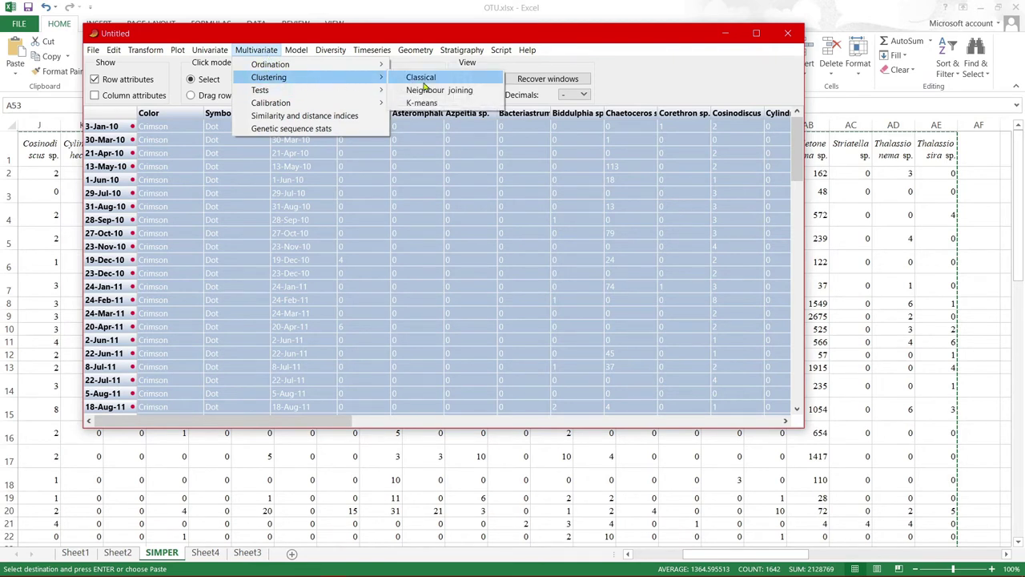
pyautogui.click(432, 81)
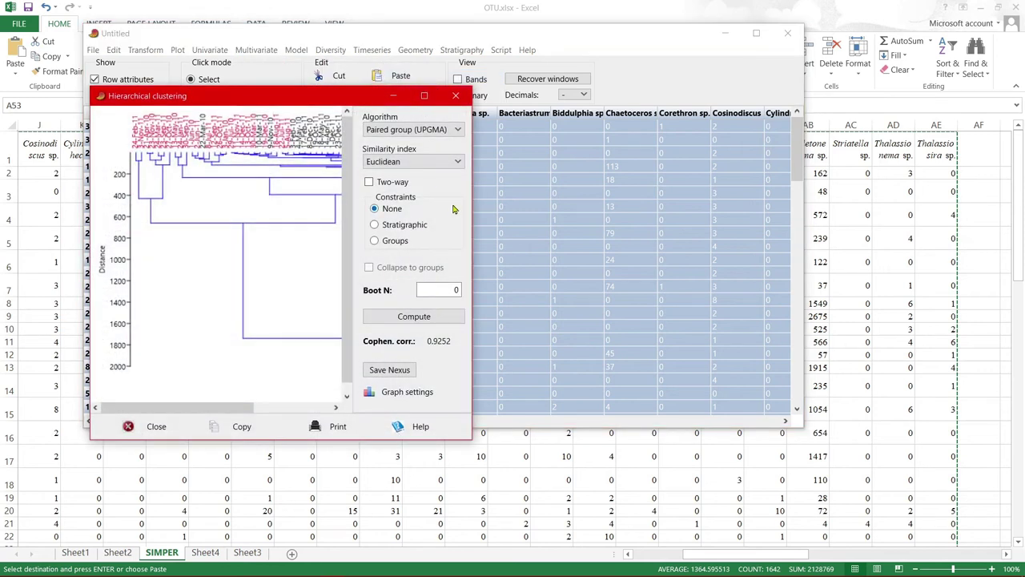
# Widen and reposition the clustering window, keeping Paired group (UPGMA) as the algorithm
pyautogui.moveTo(475, 213); pyautogui.dragTo(1018, 241)
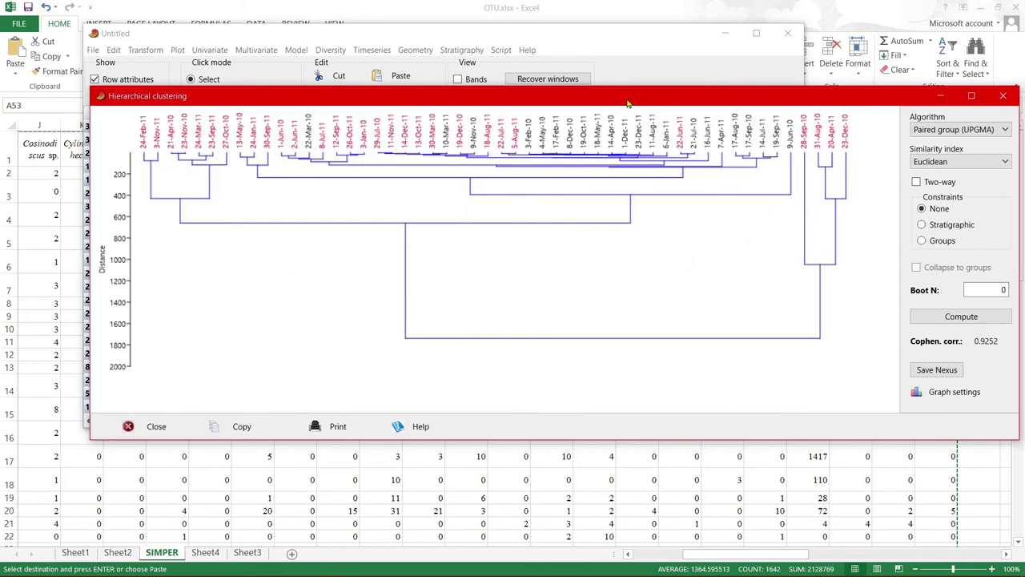
pyautogui.moveTo(629, 102); pyautogui.dragTo(563, 116)
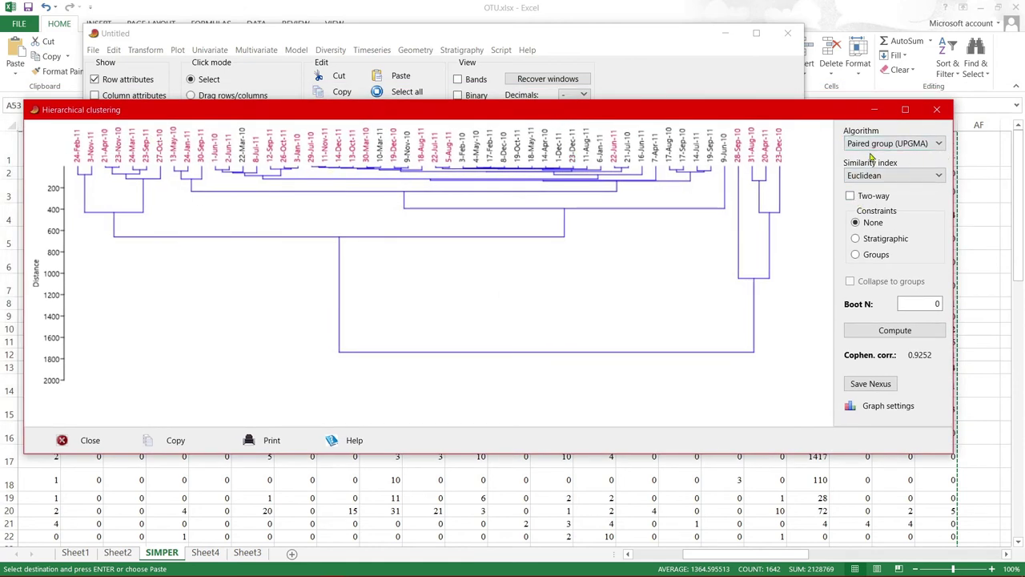
pyautogui.click(940, 149)
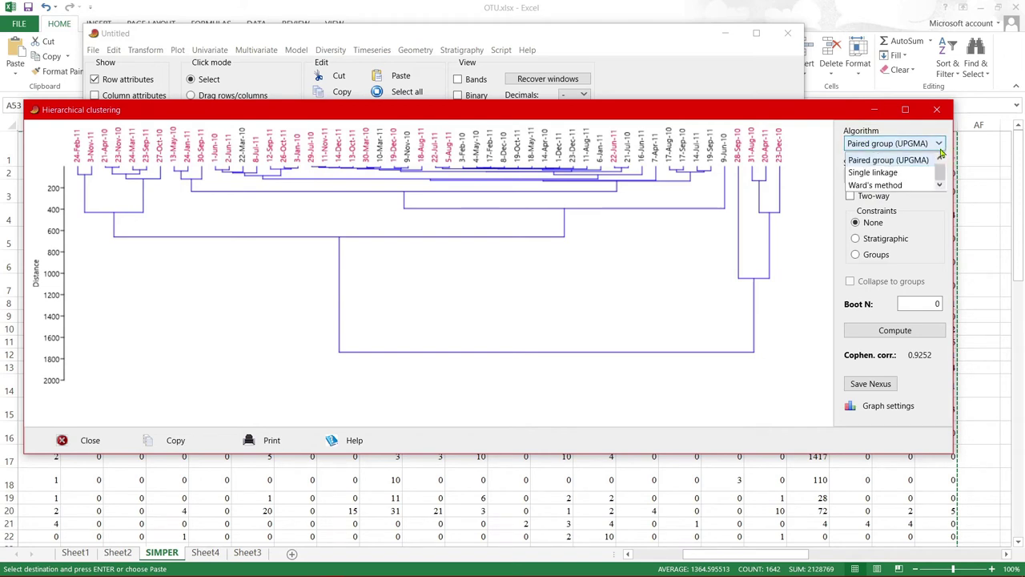
pyautogui.click(936, 202)
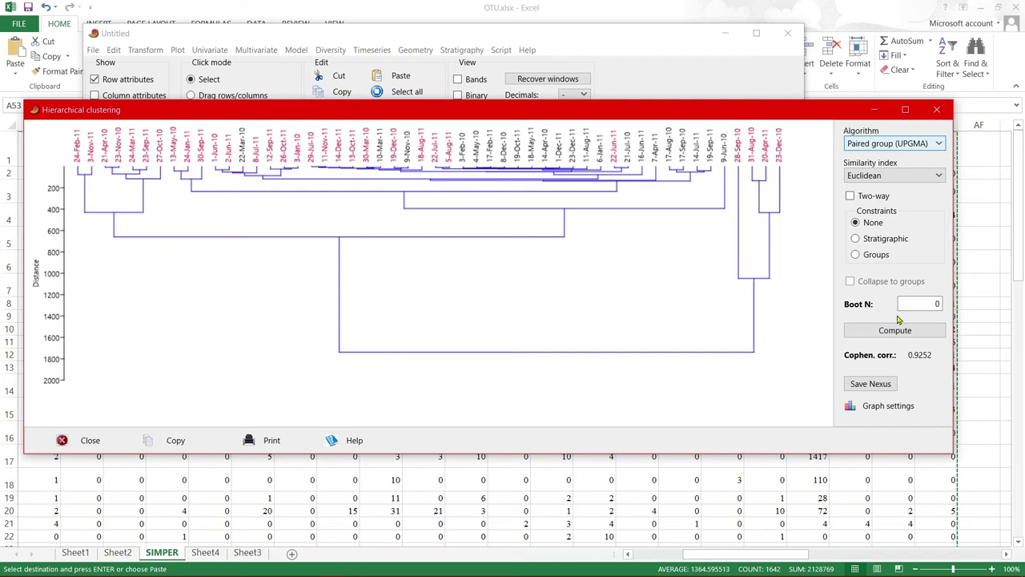
# Compute 1000 bootstrap replicates on the dendrogram and stretch the window to full height
pyautogui.doubleClick(923, 307)
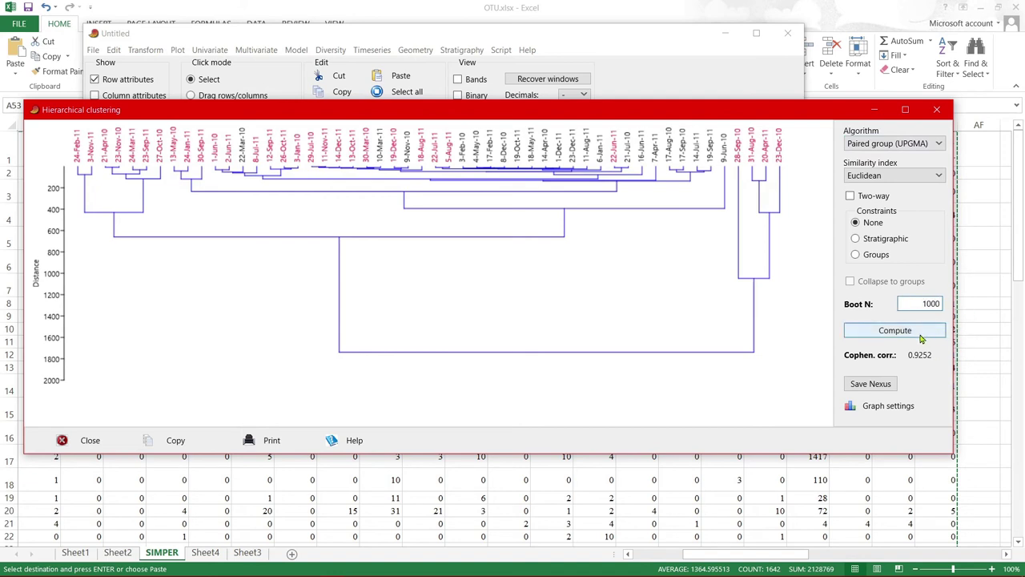
pyautogui.click(891, 339)
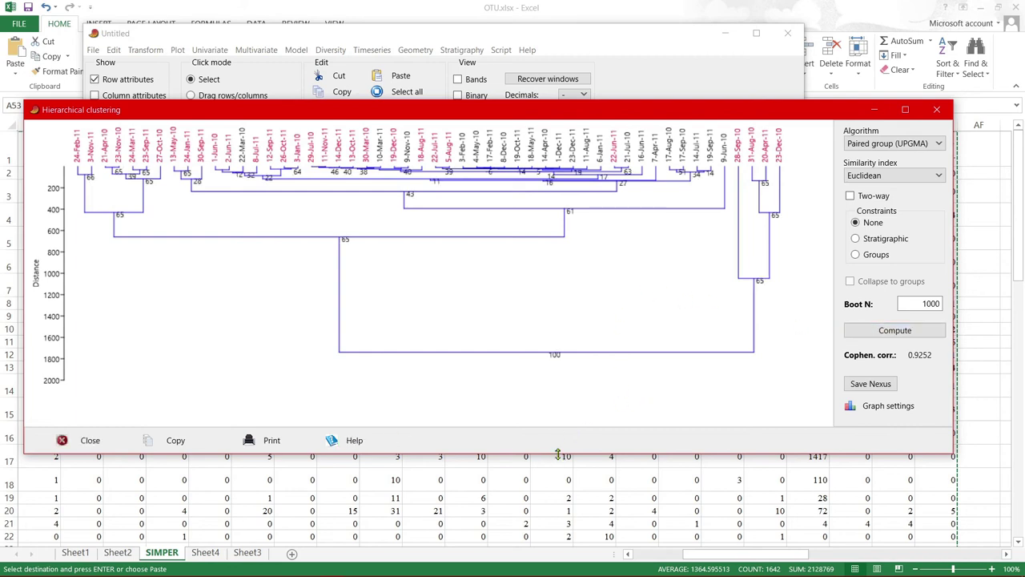
pyautogui.moveTo(558, 455); pyautogui.dragTo(563, 533)
pyautogui.moveTo(573, 558); pyautogui.dragTo(573, 552)
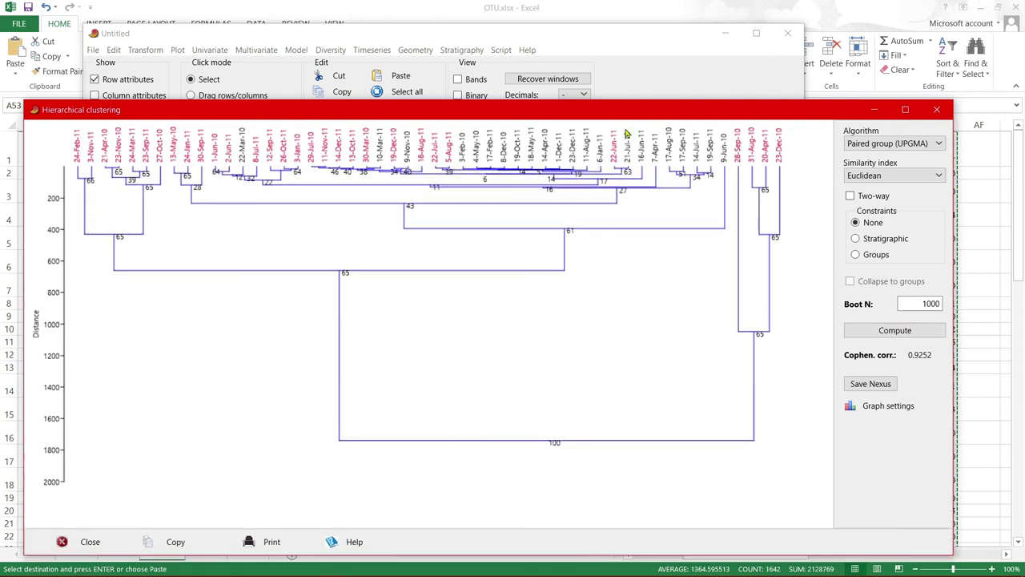
pyautogui.moveTo(614, 99); pyautogui.dragTo(614, 2)
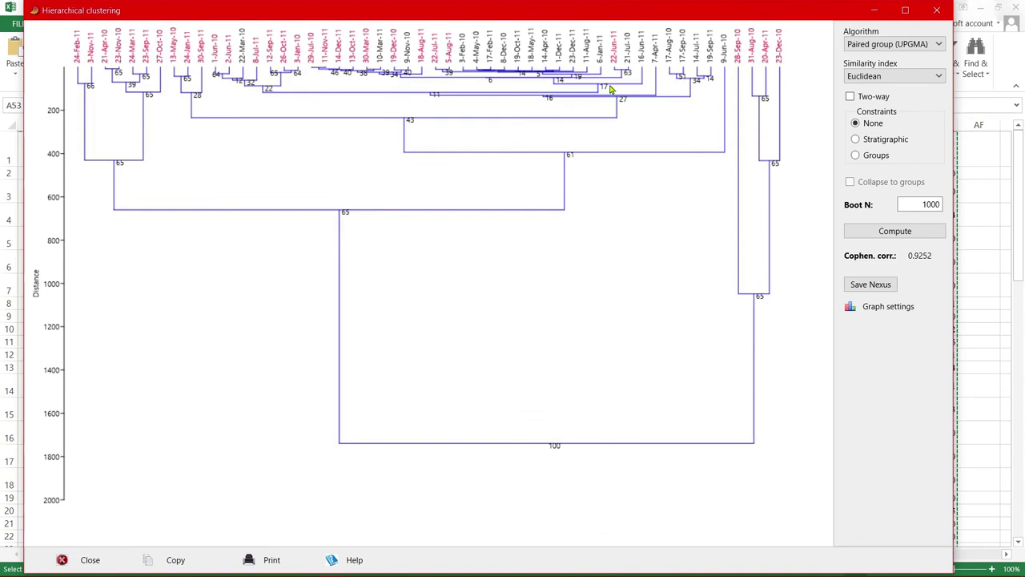